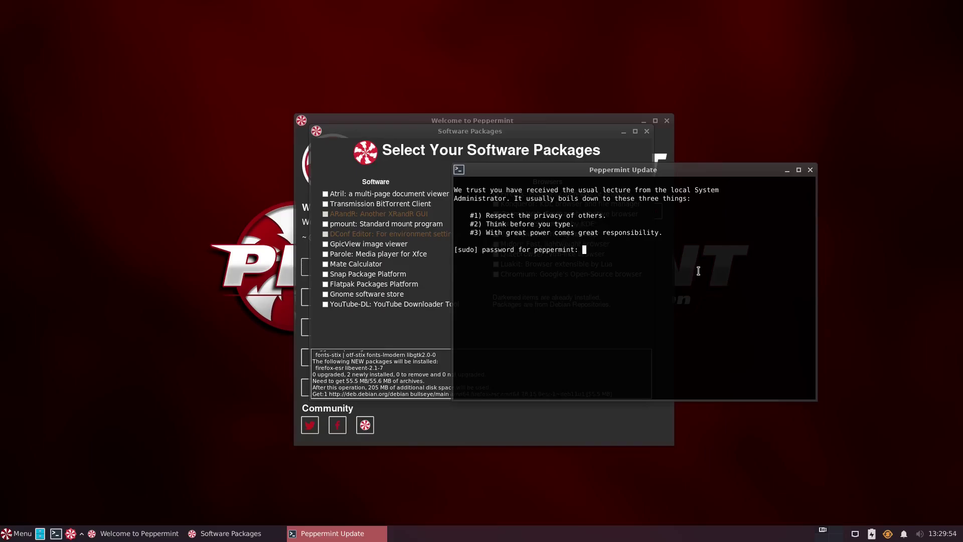
# Submit the sudo password in the Peppermint Update terminal so the package install continues.
pyautogui.press('Return')
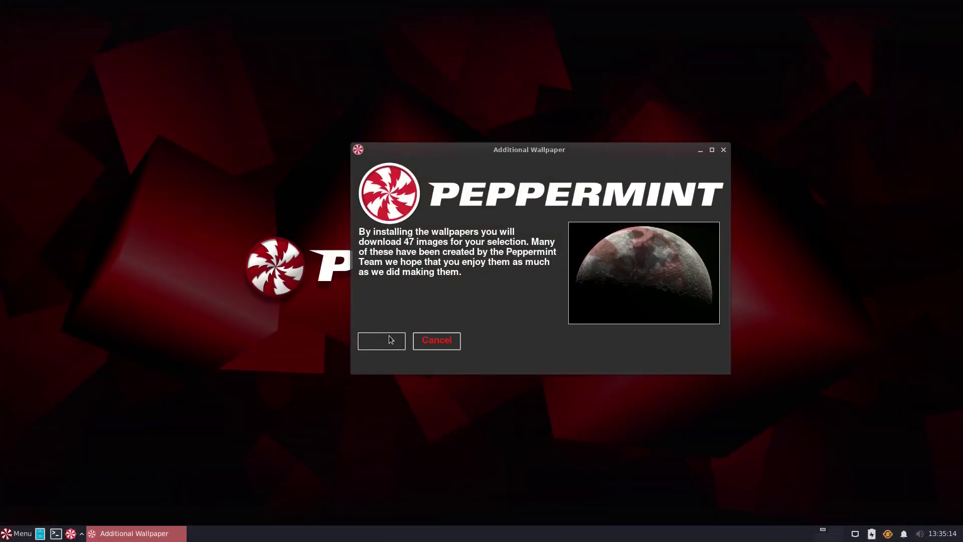
# Start the Additional Wallpaper install, pass the CodeBerg connection check, and download the wallpapers.
pyautogui.click(391, 340)
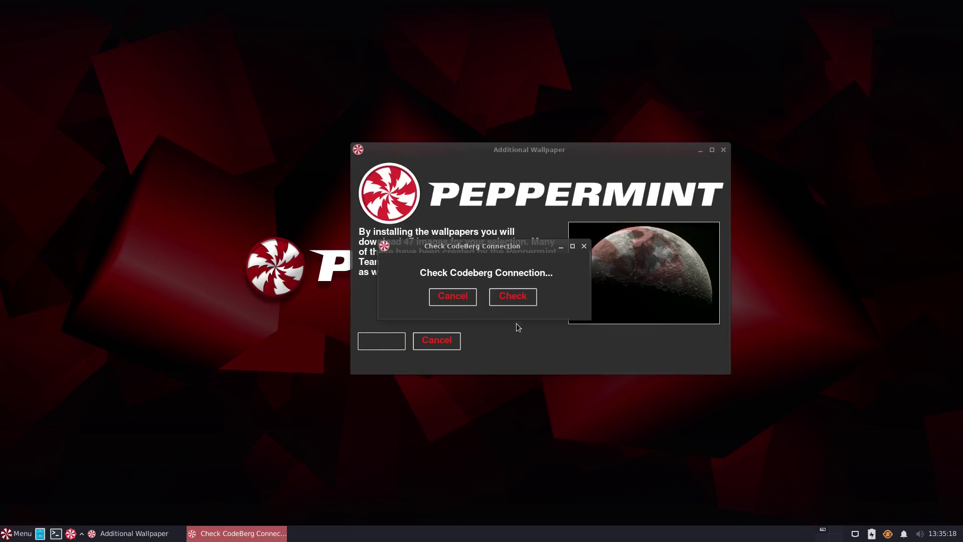
pyautogui.click(523, 299)
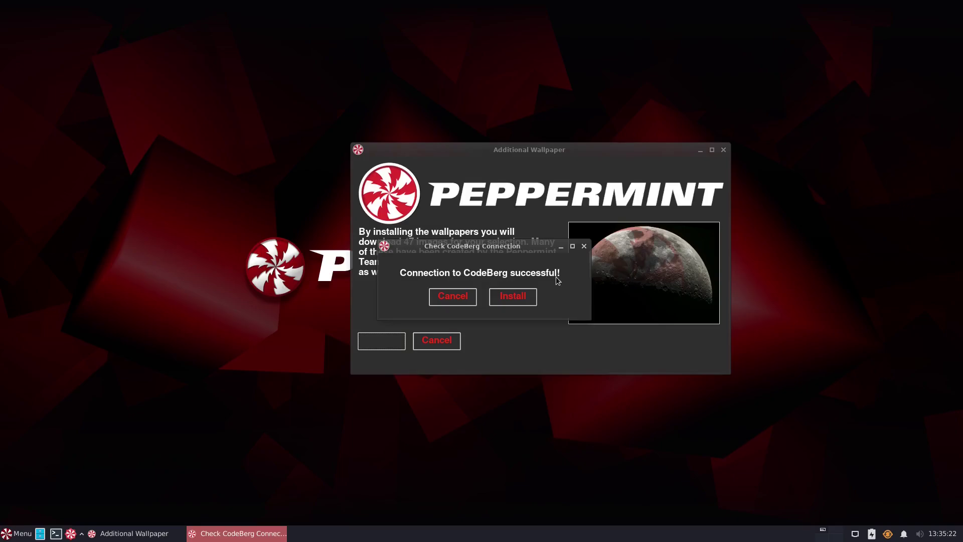
pyautogui.click(513, 298)
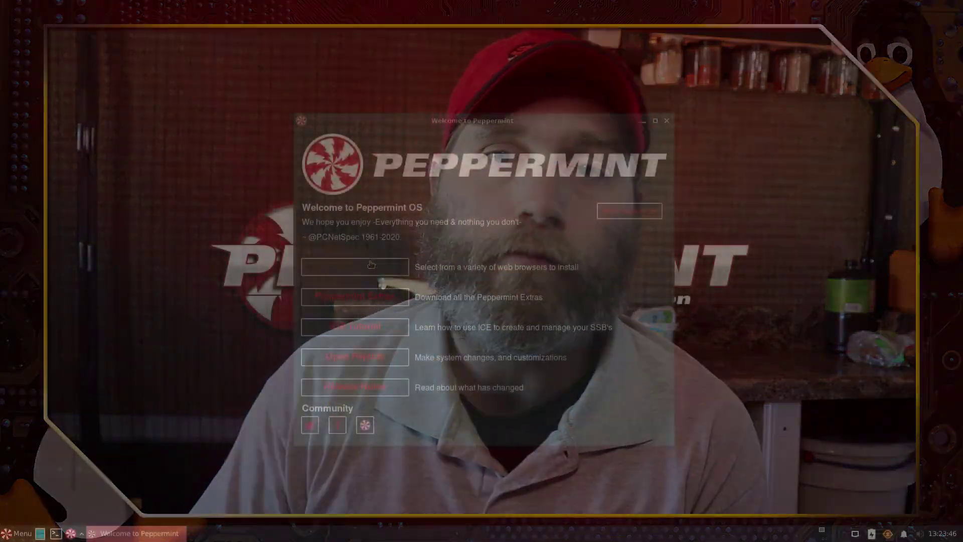
# Authenticate the Welcome web browser installer and mark Firefox and Tor Browser for installation.
pyautogui.click(371, 264)
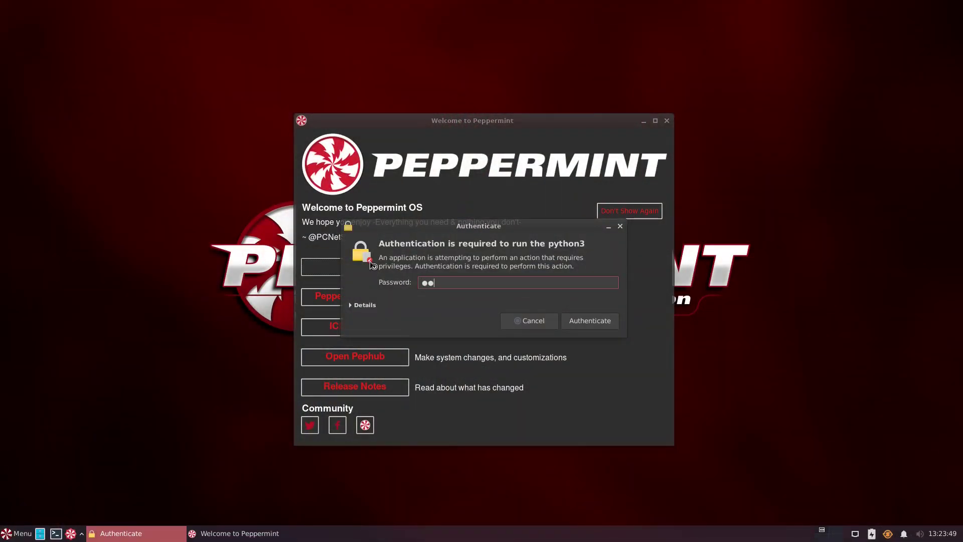
pyautogui.write('•')
pyautogui.press('Return')
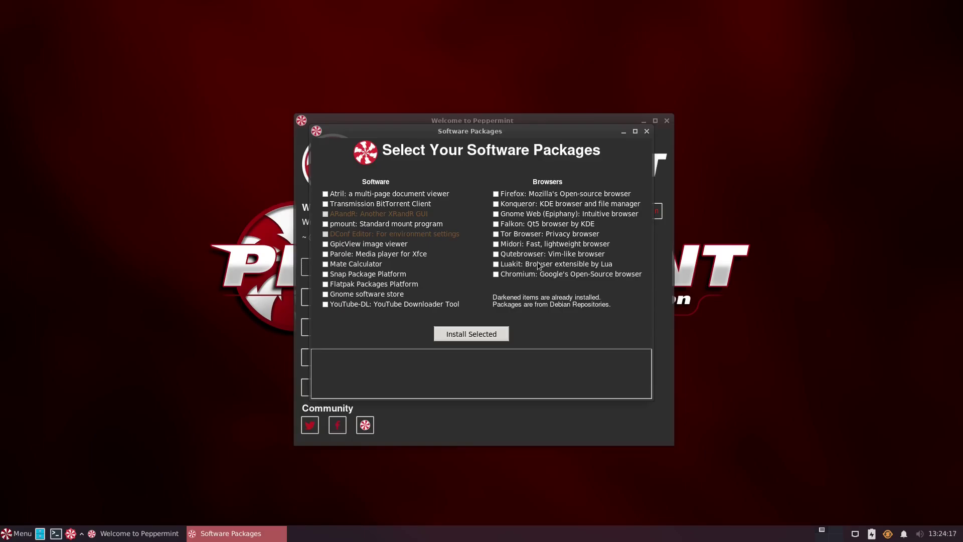
pyautogui.click(495, 194)
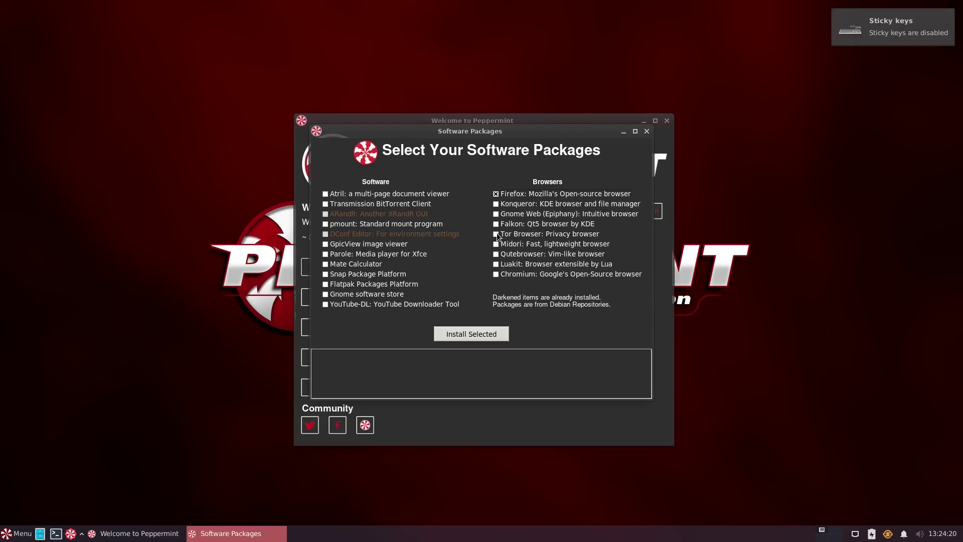
pyautogui.click(496, 233)
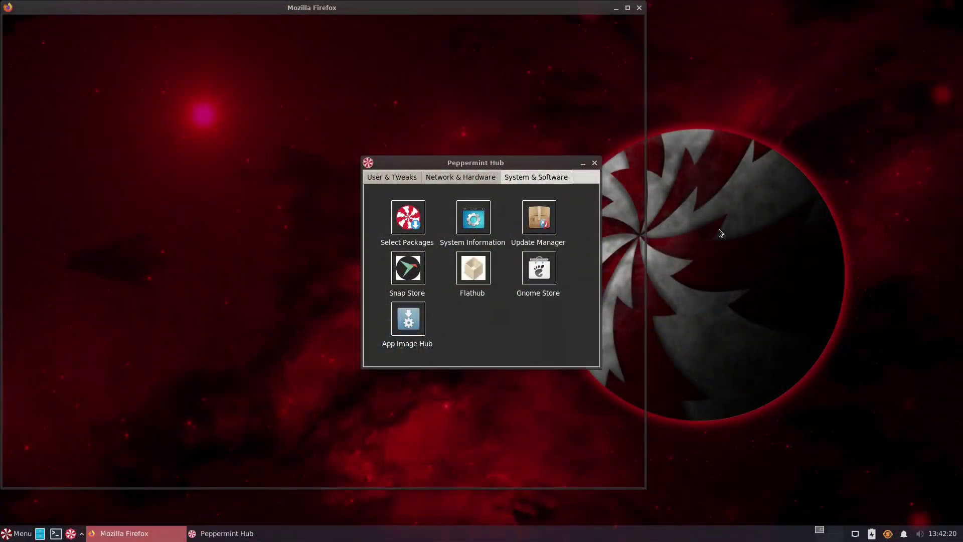
# In a new terminal run snap --list and snapd --list, both not found, then exit.
pyautogui.click(57, 536)
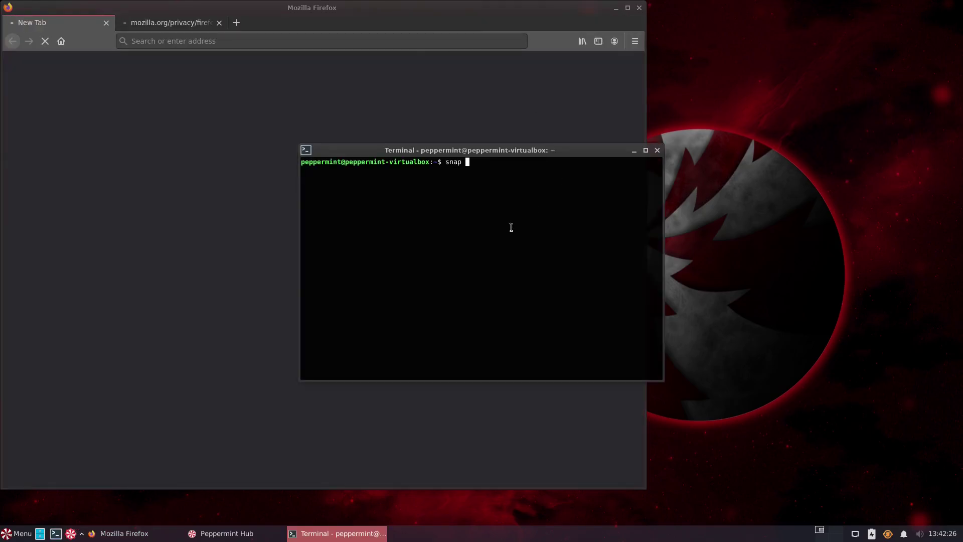
pyautogui.write('snap --list')
pyautogui.press('Return')
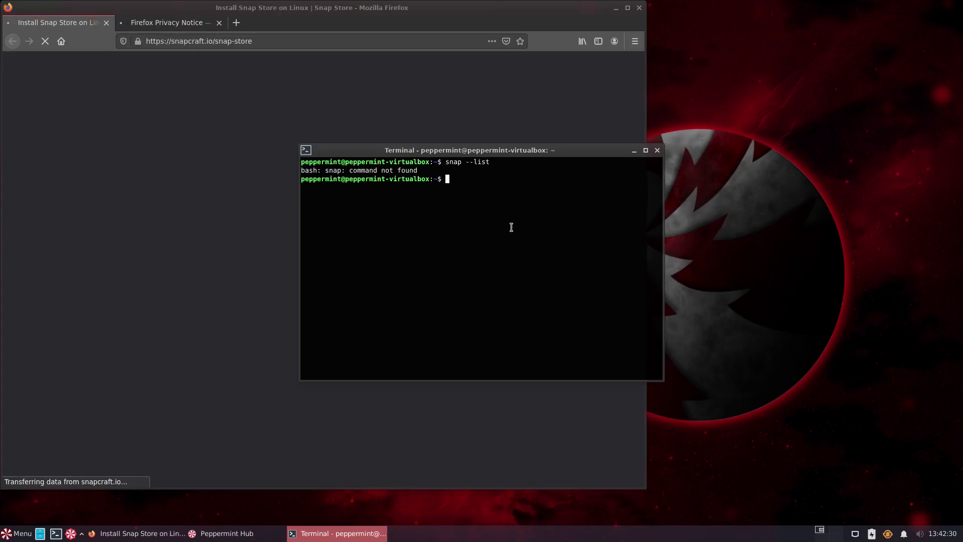
pyautogui.write('snap')
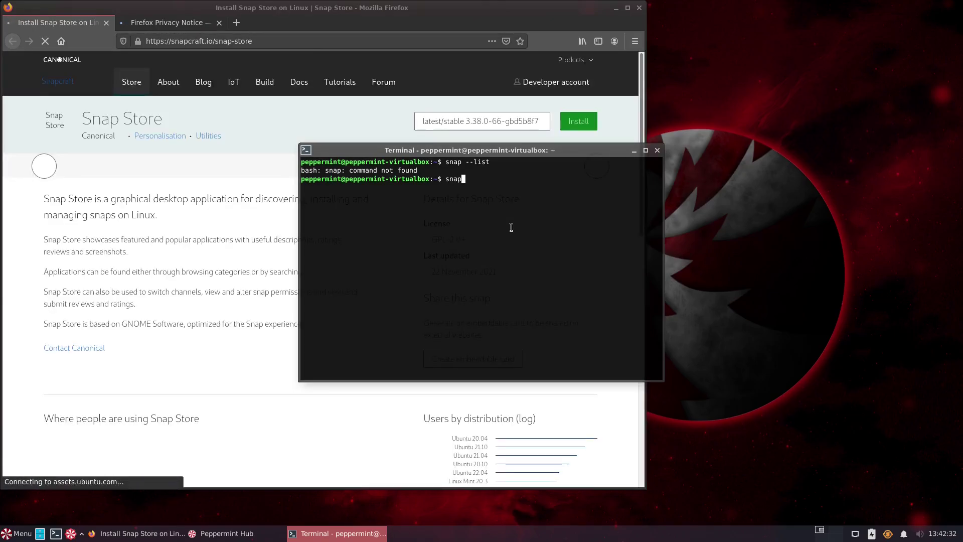
pyautogui.write('d --list')
pyautogui.press('Return')
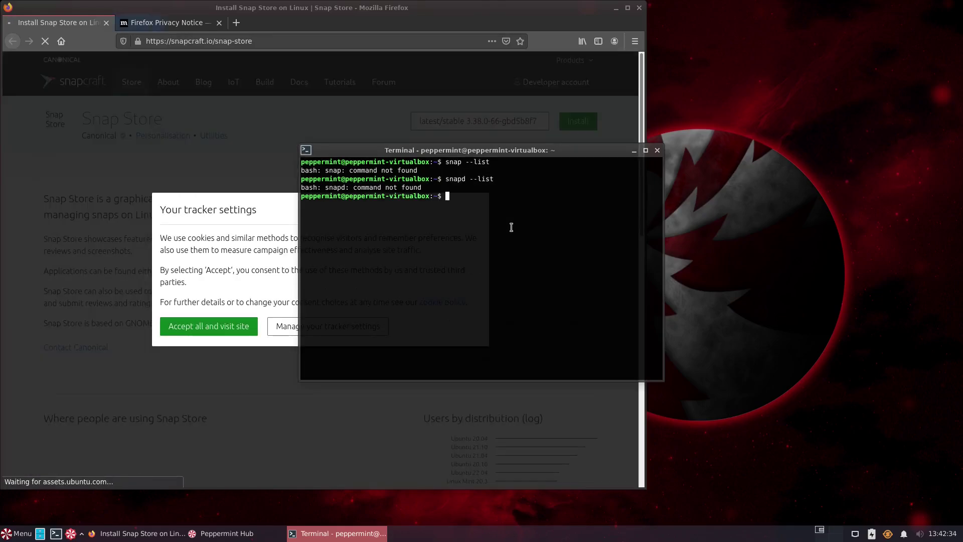
pyautogui.write('exit')
pyautogui.press('Return')
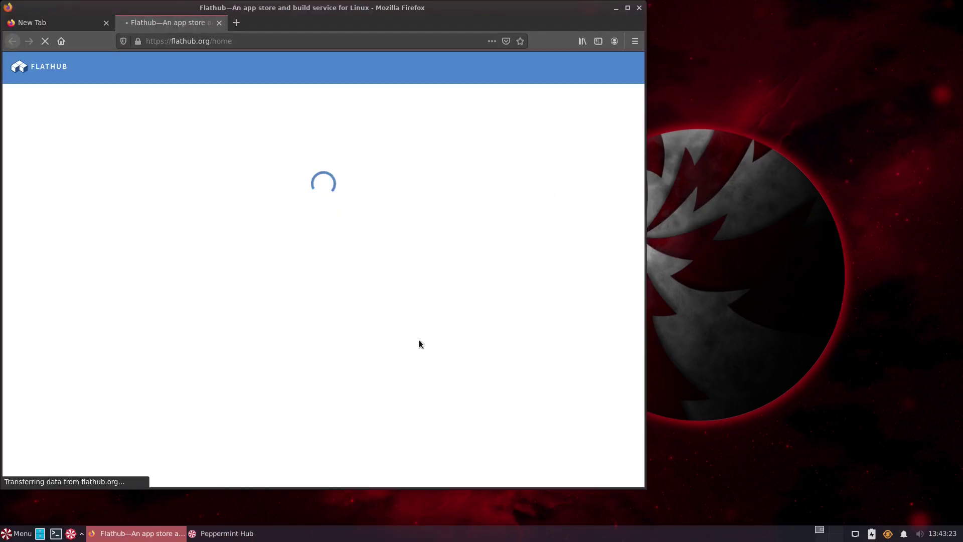
# Browse the Flathub listings and open the Weather app's details page.
pyautogui.scroll(-5, 401, 258)
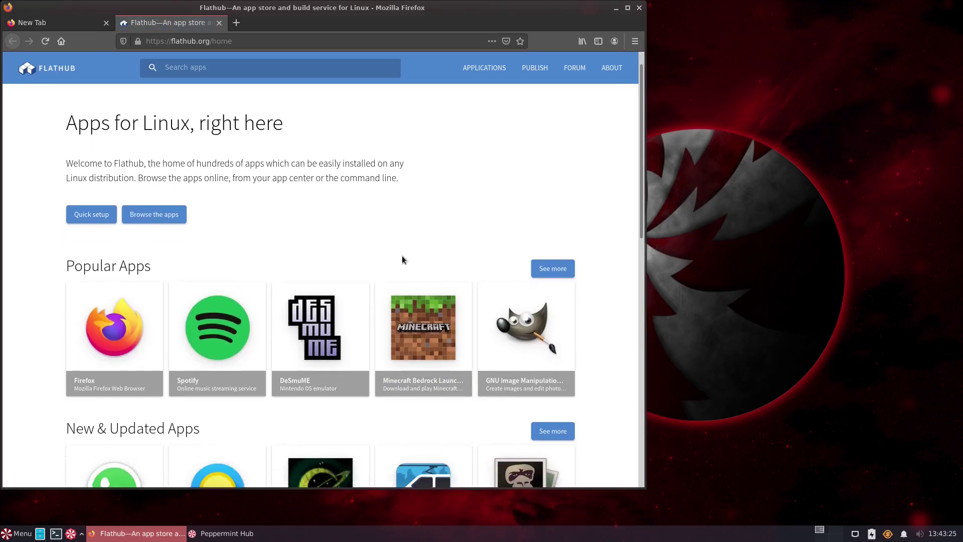
pyautogui.scroll(-4, 354, 264)
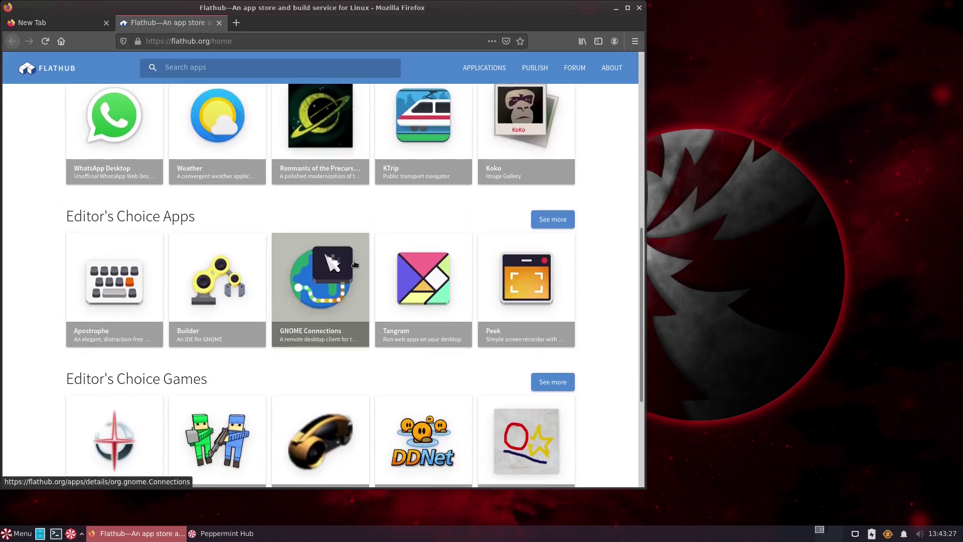
pyautogui.scroll(6, 322, 281)
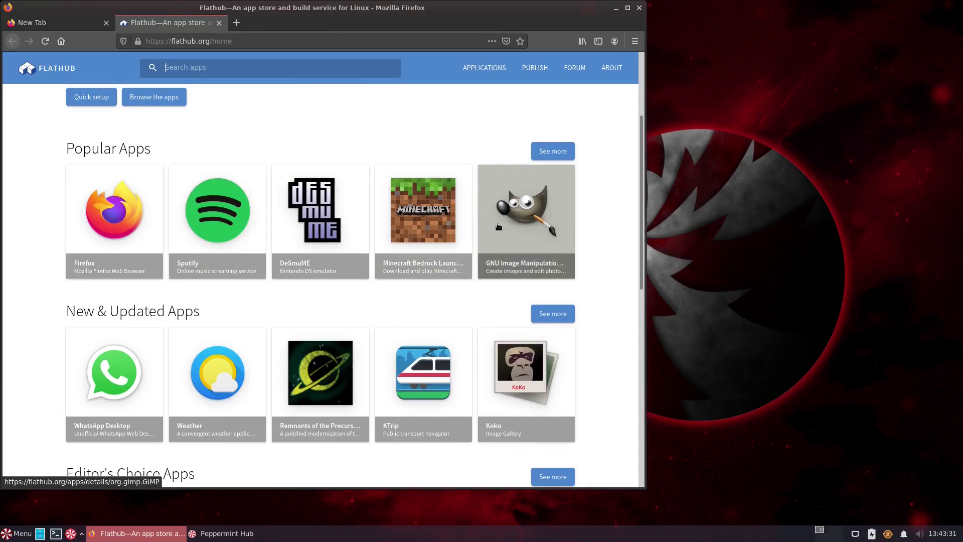
pyautogui.scroll(-1, 441, 261)
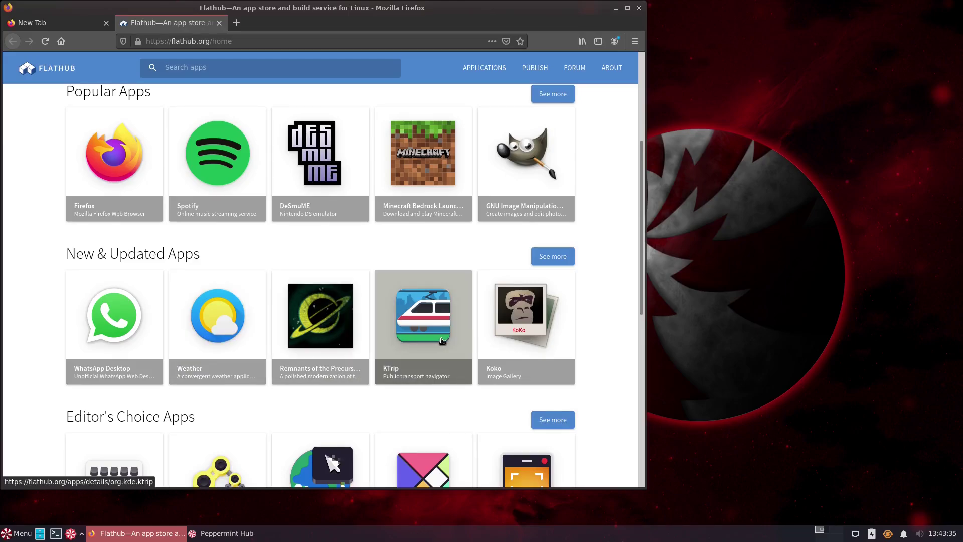
pyautogui.scroll(-5, 451, 340)
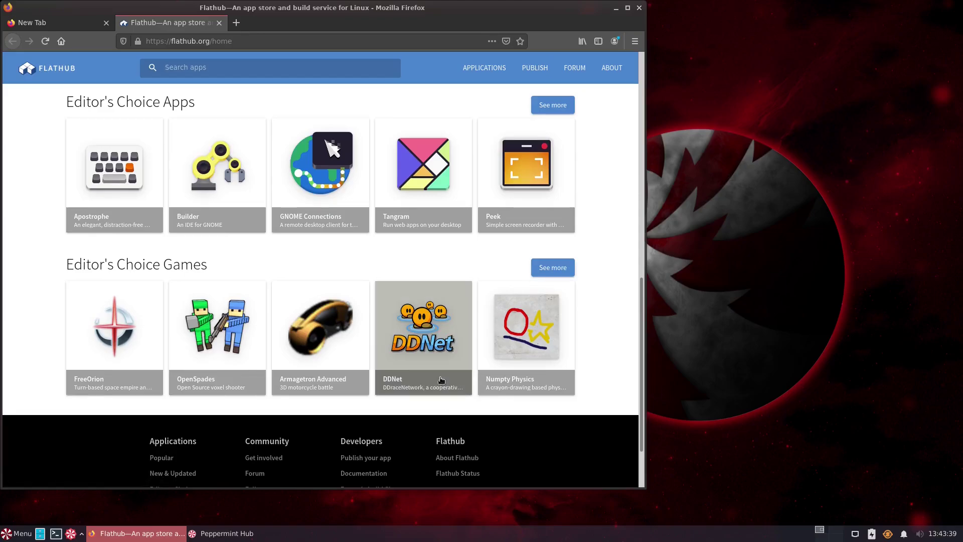
pyautogui.scroll(4, 460, 328)
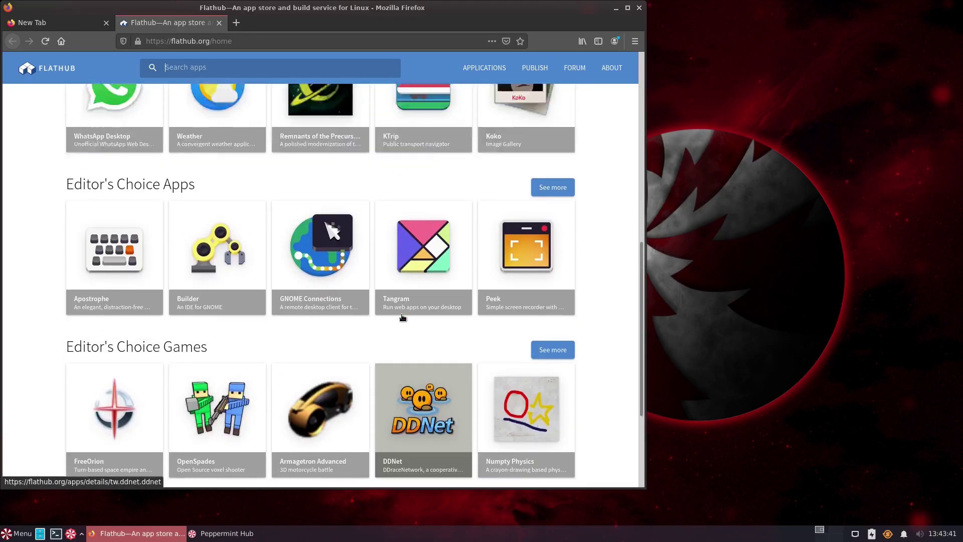
pyautogui.click(226, 266)
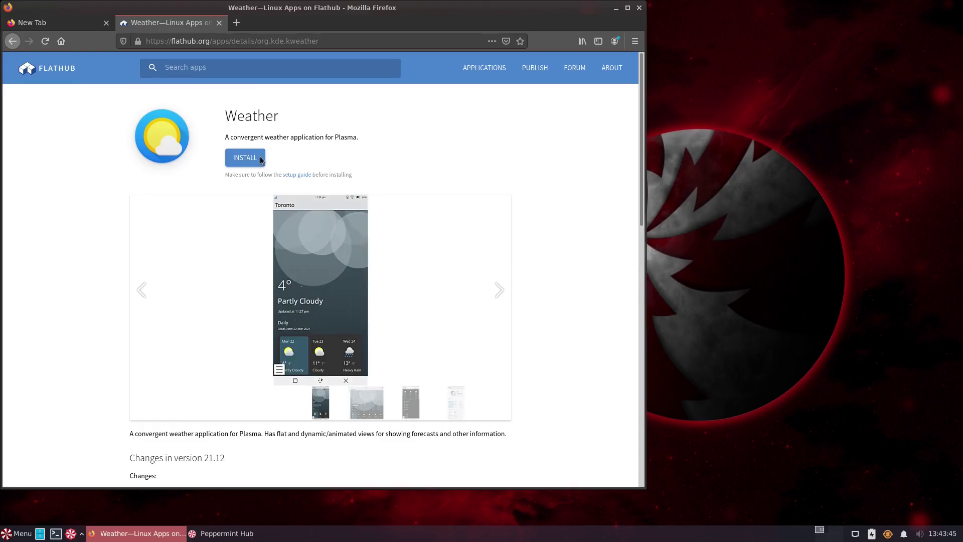
# Start the Weather install, cancel the flatpakref download, and view GNOME Software's Installed tab.
pyautogui.click(260, 158)
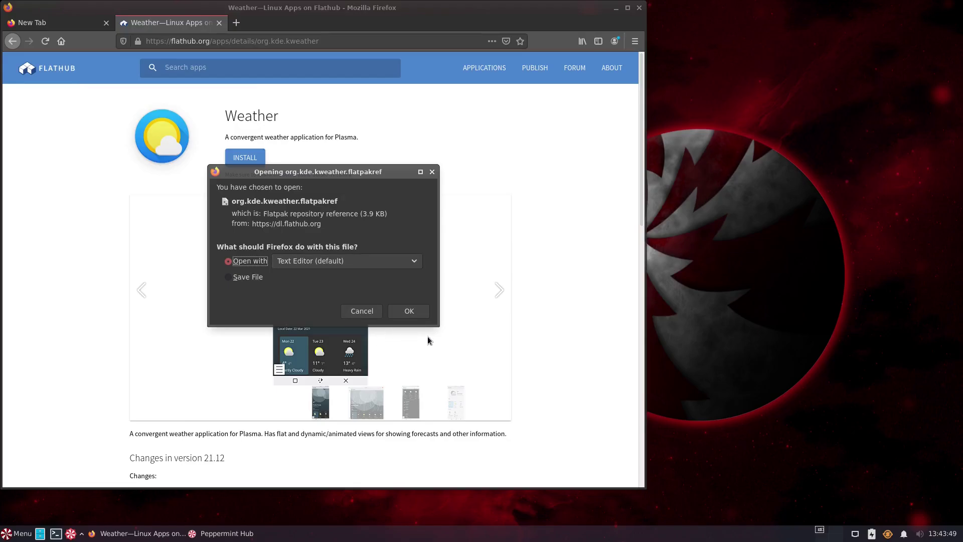
pyautogui.click(359, 312)
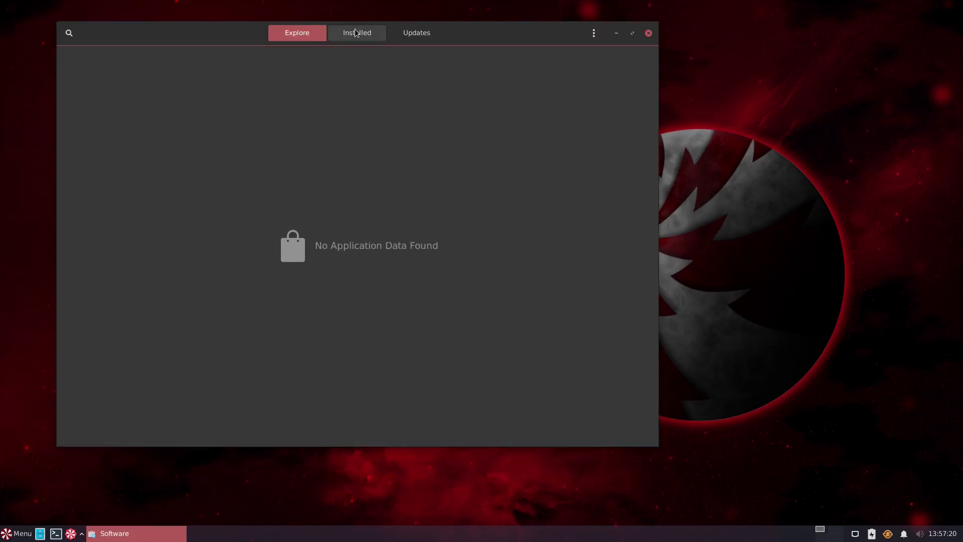
pyautogui.click(357, 33)
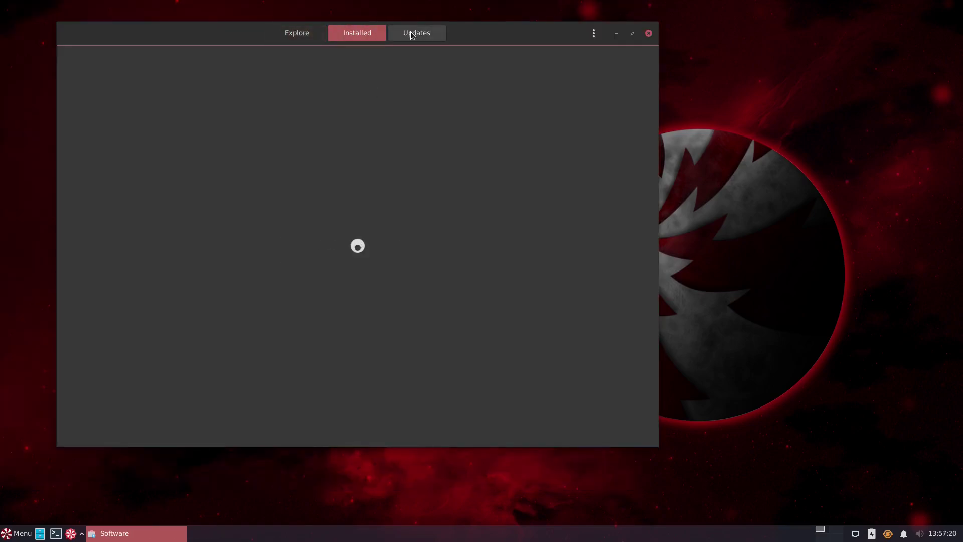
# Check GNOME Software's Updates and Explore pages, then open and dismiss the three-dot menu.
pyautogui.click(410, 34)
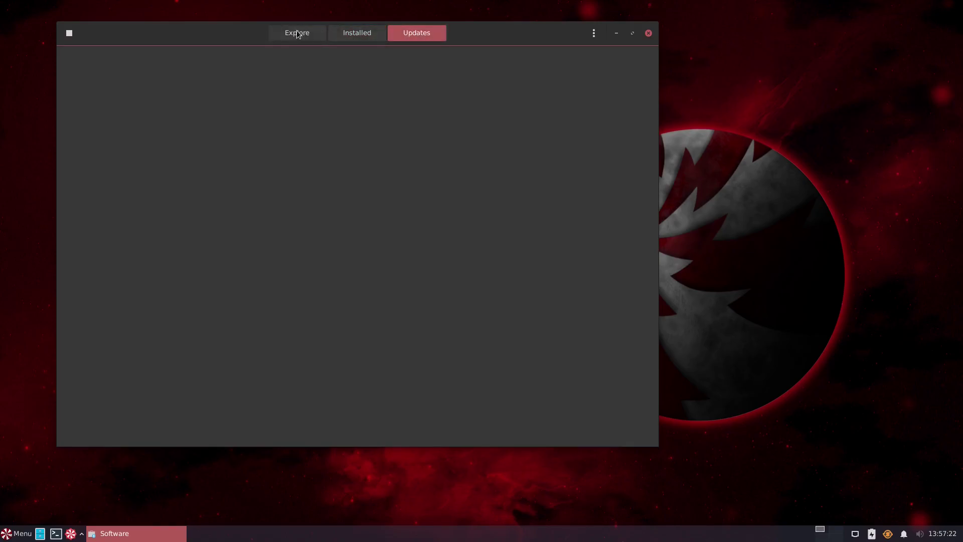
pyautogui.click(296, 33)
pyautogui.click(594, 33)
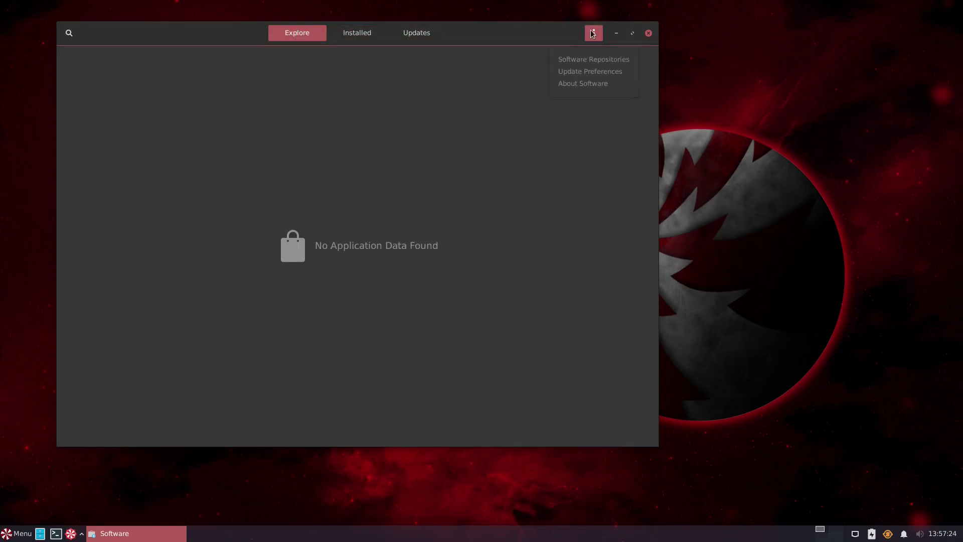
pyautogui.click(585, 63)
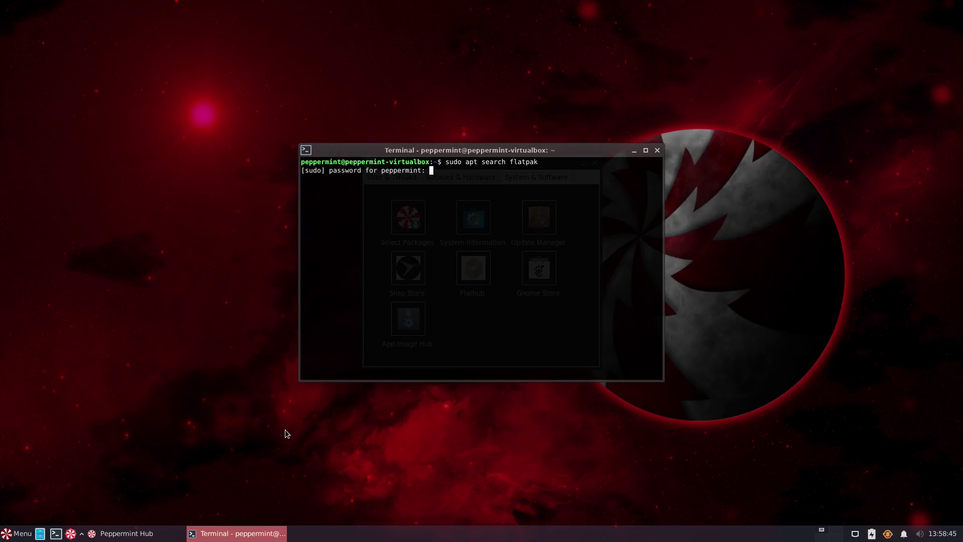
# Run the apt flatpak search, then install gnome-software-plugin-flatpak, confirming with y.
pyautogui.press('Return')
pyautogui.write('sudo apt install')
pyautogui.middleClick(477, 373)
pyautogui.press('Return')
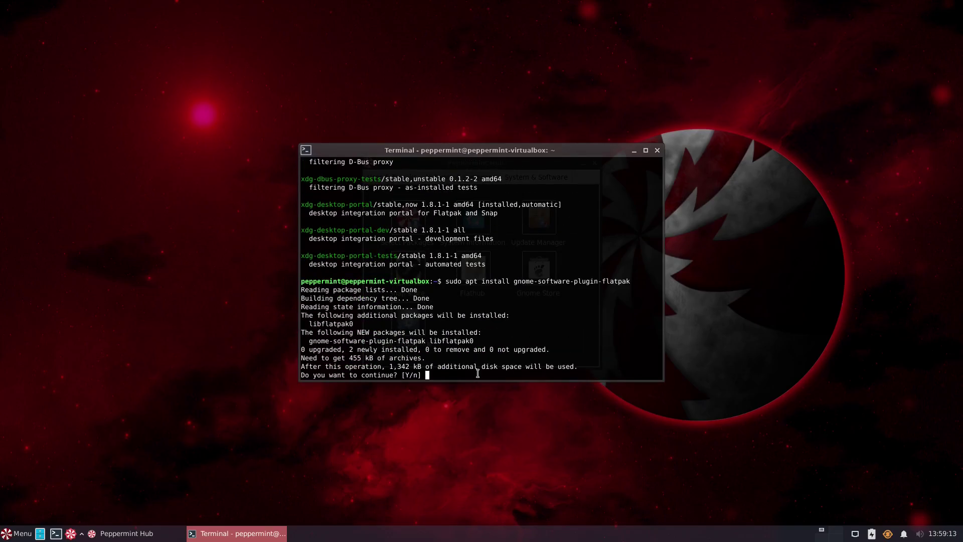
pyautogui.write('y')
pyautogui.press('Return')
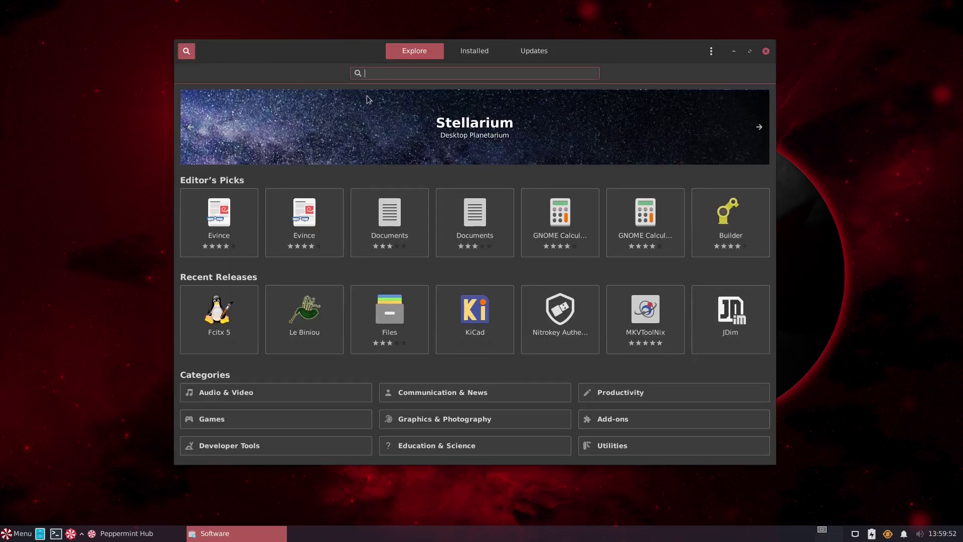
# Search GNOME Software for 'kdenlive', open the Kdenlive details page, and check its Source list.
pyautogui.write('kdenline')
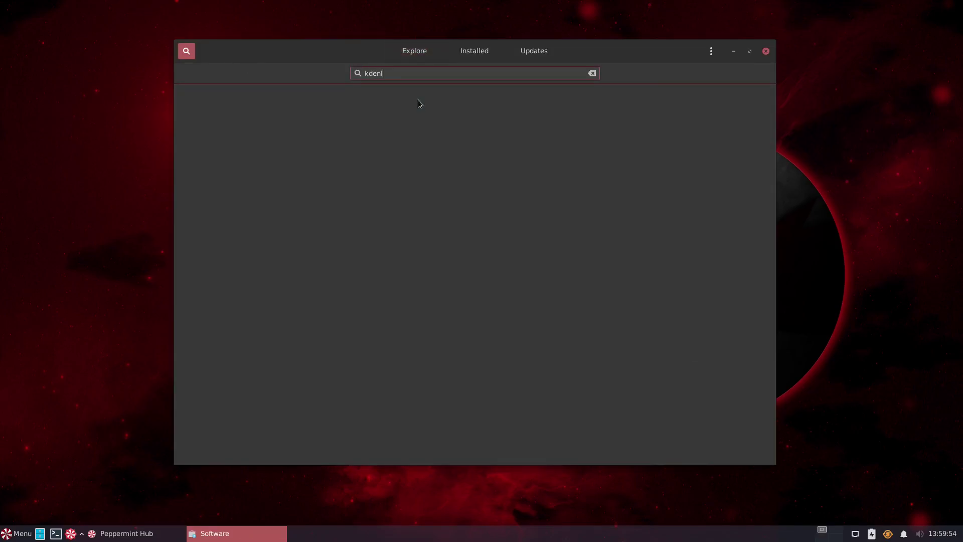
pyautogui.press('BackSpace')
pyautogui.press('BackSpace')
pyautogui.write('ve')
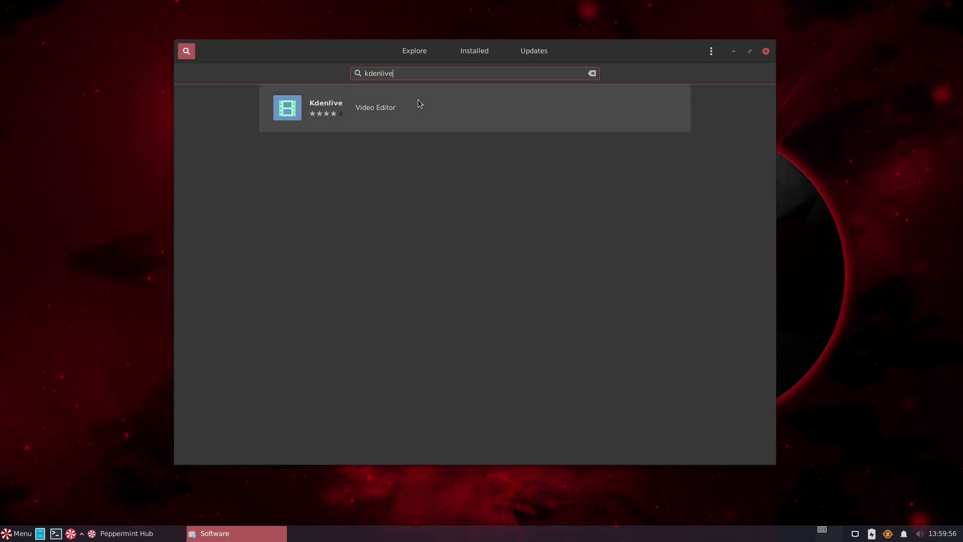
pyautogui.click(366, 107)
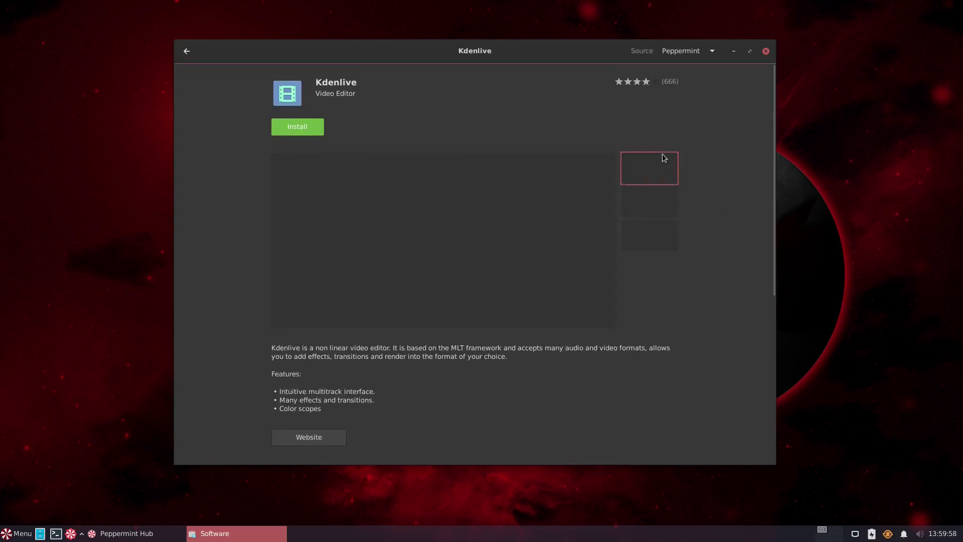
pyautogui.click(699, 52)
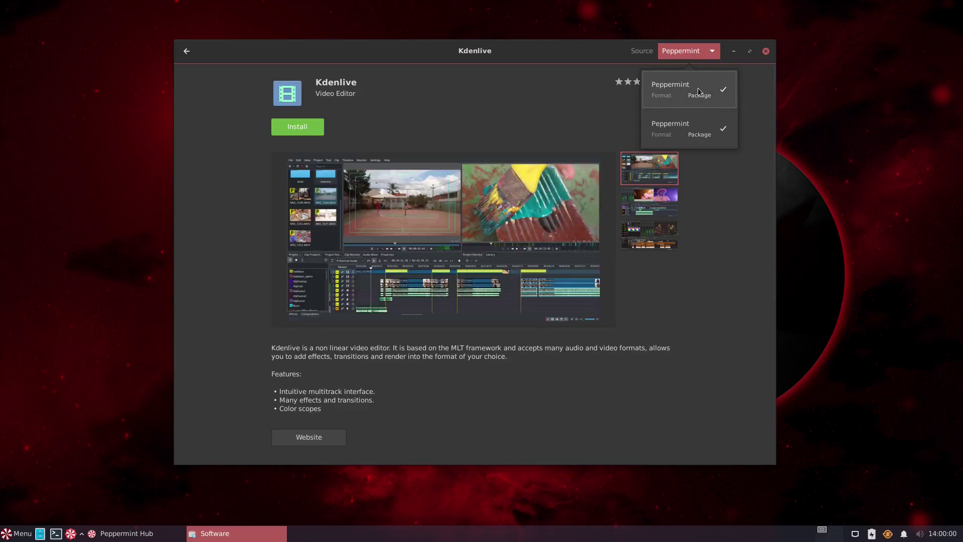
pyautogui.click(697, 129)
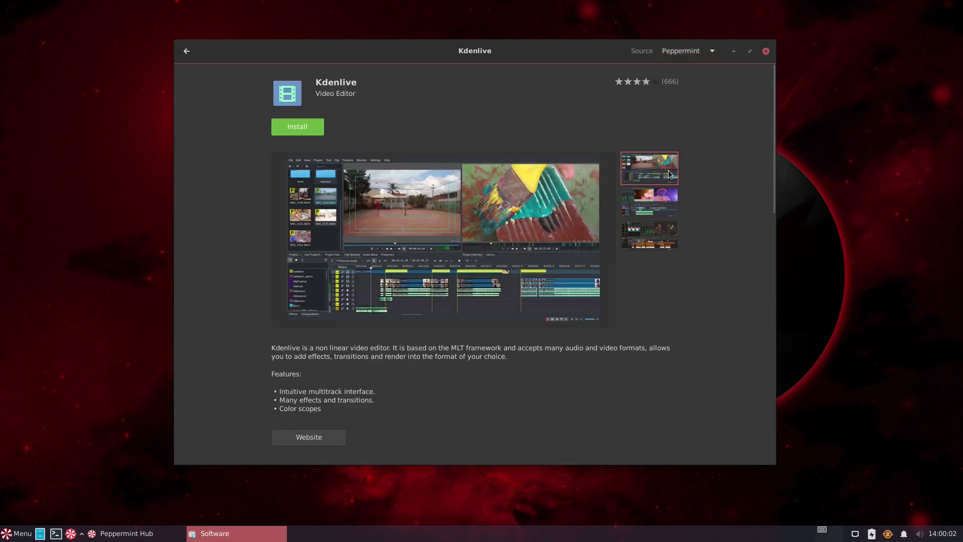
# Scroll through Kdenlive's Details and Reviews and select the second Peppermint package source.
pyautogui.scroll(-3, 546, 152)
pyautogui.scroll(-3, 477, 285)
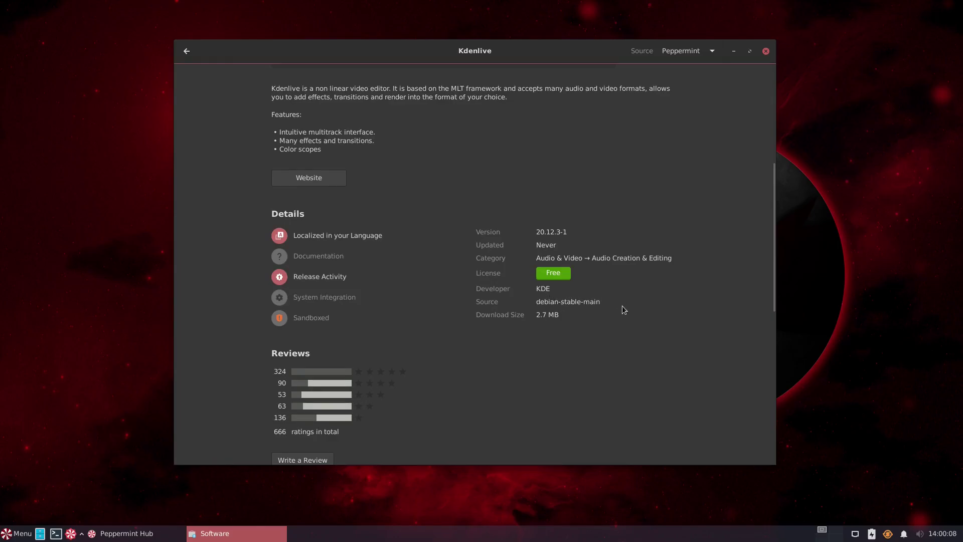
pyautogui.scroll(-2, 621, 306)
pyautogui.scroll(8, 622, 305)
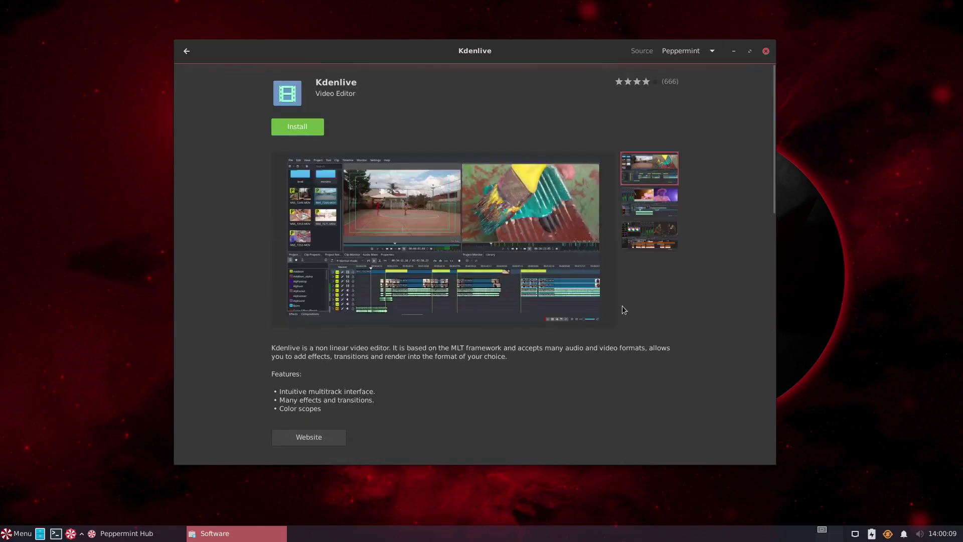
pyautogui.click(698, 55)
pyautogui.click(676, 122)
pyautogui.scroll(-2, 722, 193)
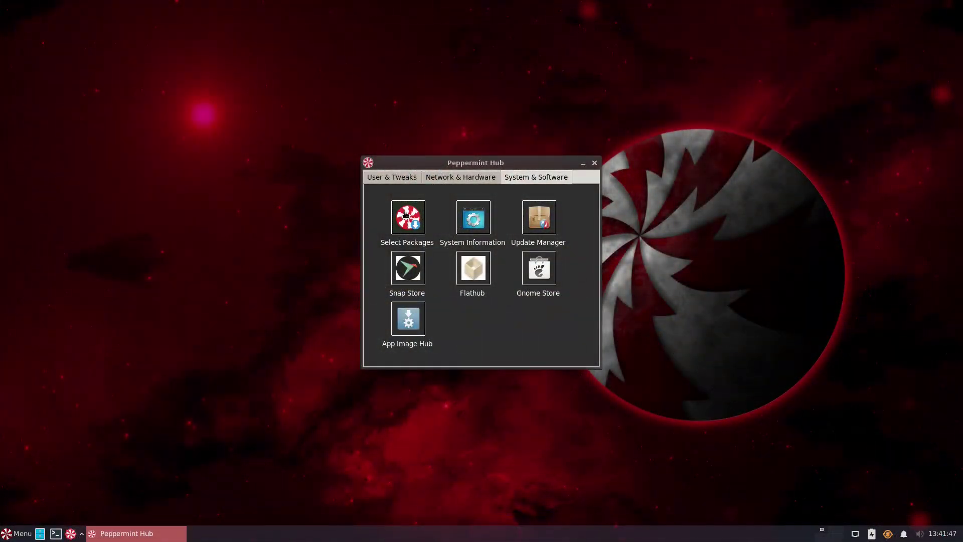
# Authenticate Peppermint Hub's Select Packages, close the Software Packages picker, and show System Information.
pyautogui.click(406, 214)
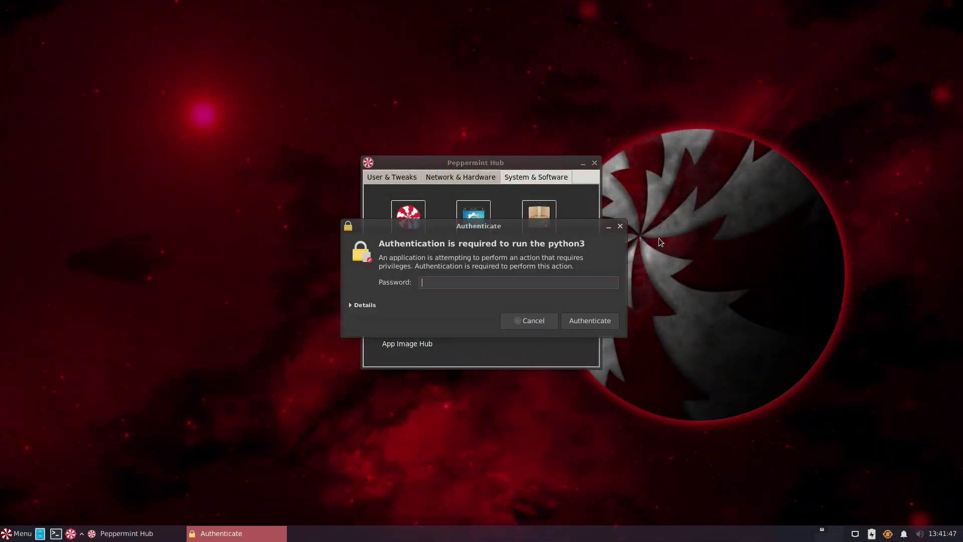
pyautogui.write('•••')
pyautogui.press('Return')
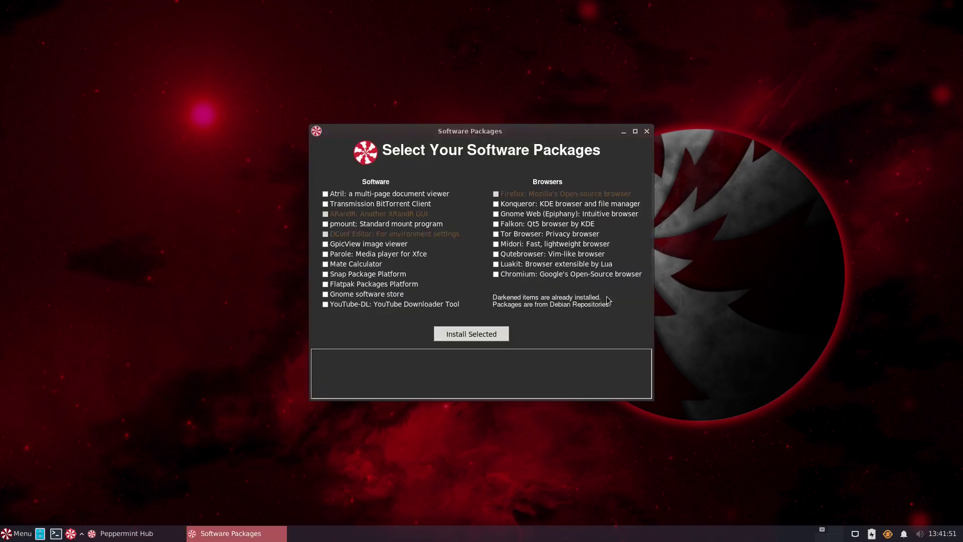
pyautogui.click(647, 132)
pyautogui.click(484, 217)
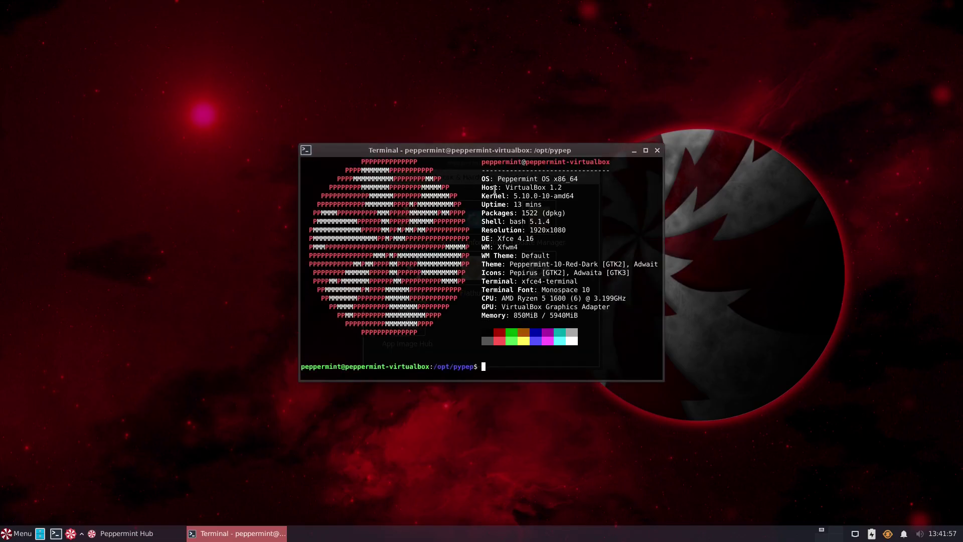